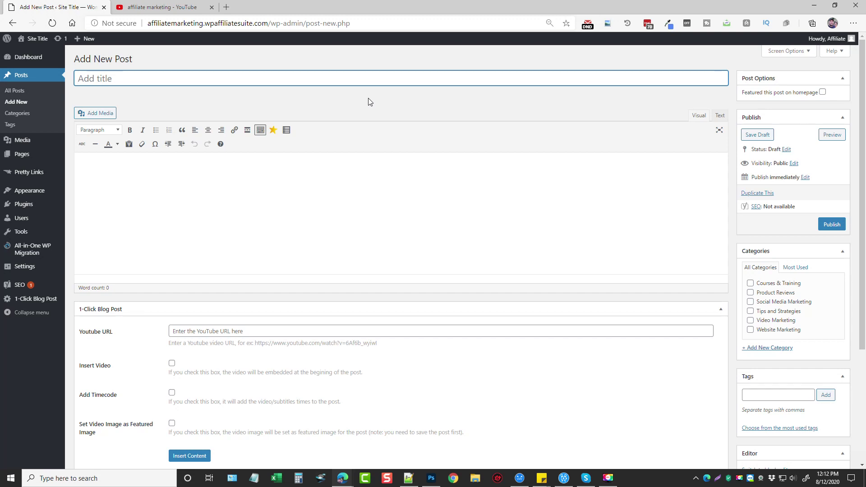
Put the cursor in the blank new post's body, then go to the YouTube 'affiliate marketing' results.
left_click(305, 188)
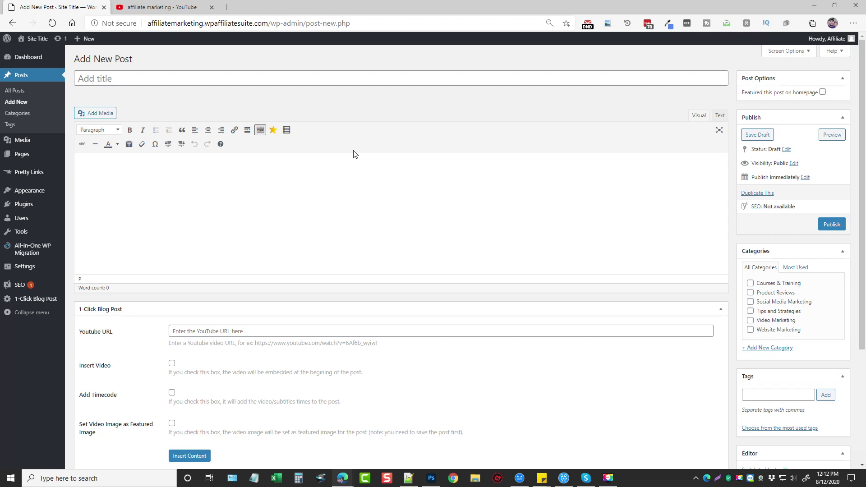
left_click(167, 9)
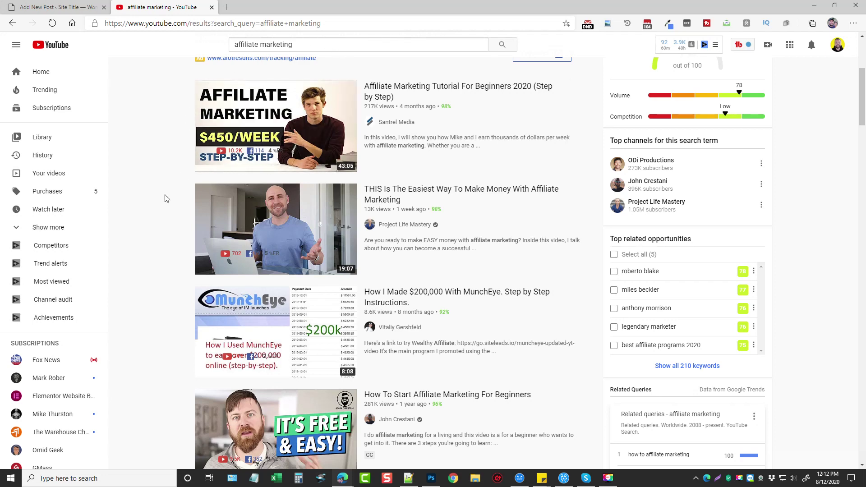
Copy the link of the 'How I Make Affiliate Review Videos [TUTORIAL]' video.
scroll(166, 199, "down", 10)
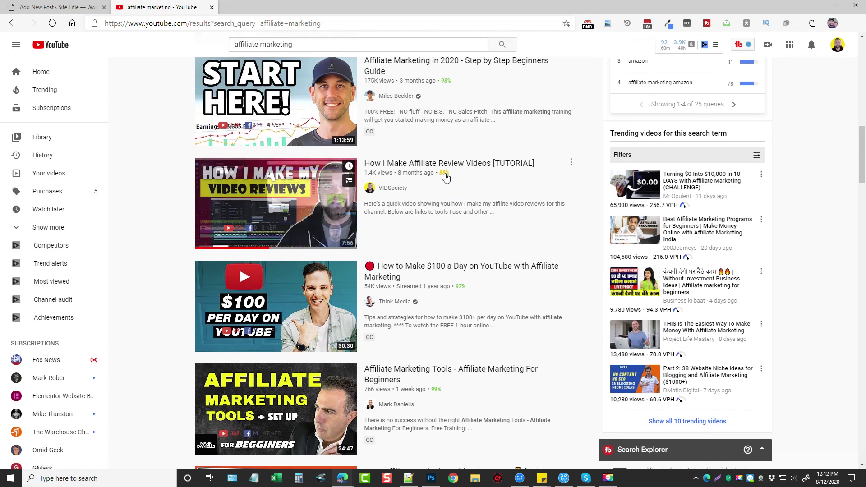
right_click(472, 167)
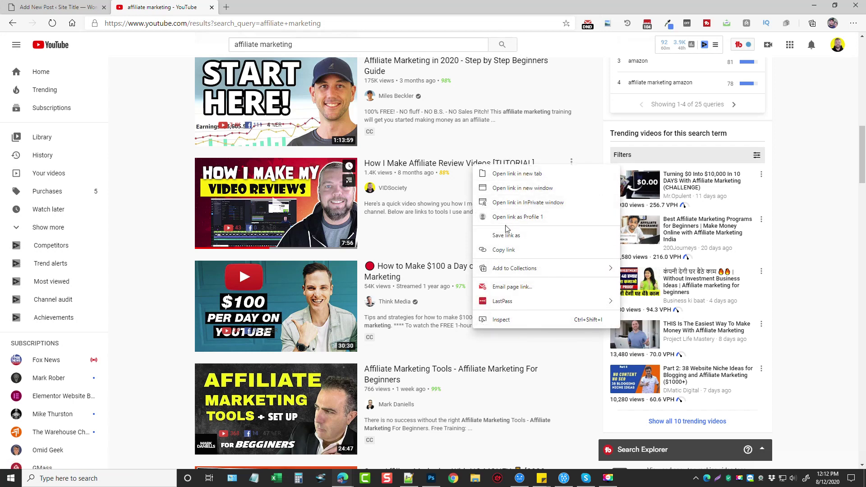
left_click(504, 251)
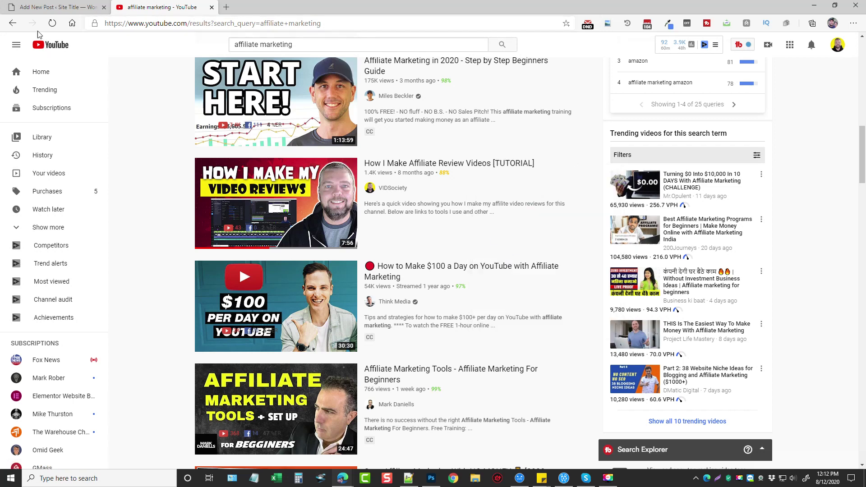
left_click(67, 8)
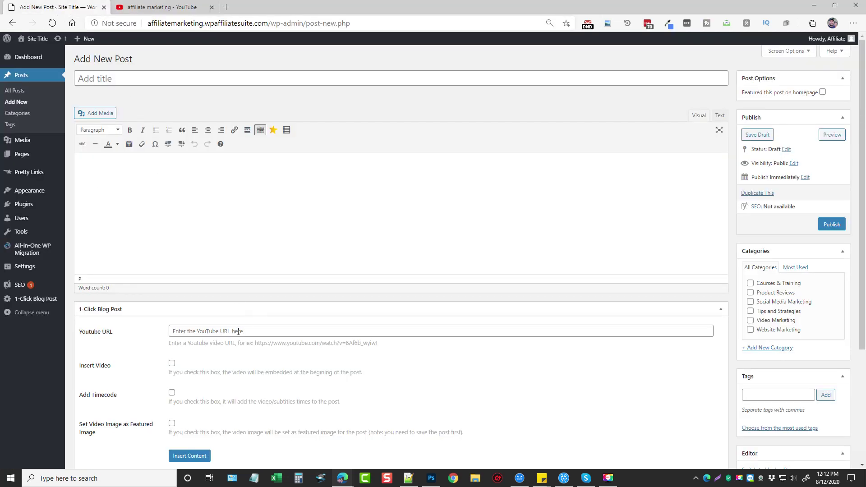
Paste the review video's link into the 1-Click Blog Post YouTube URL field and insert its content.
left_click(207, 332)
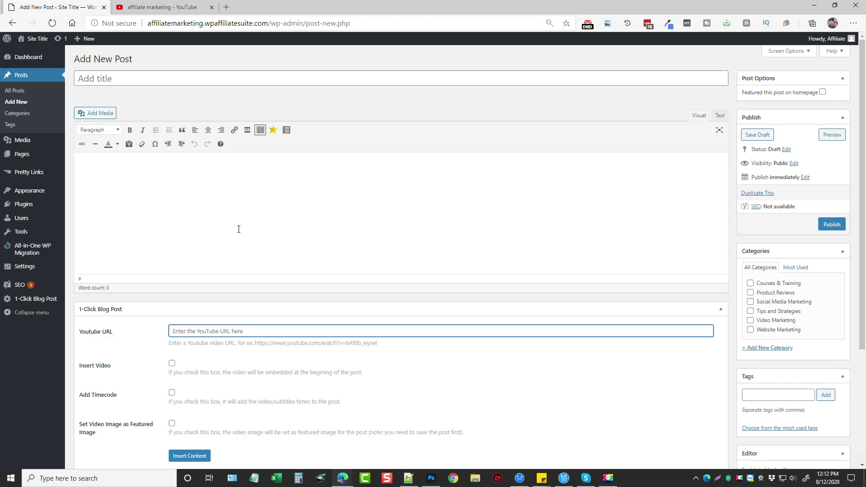
key("ctrl+v")
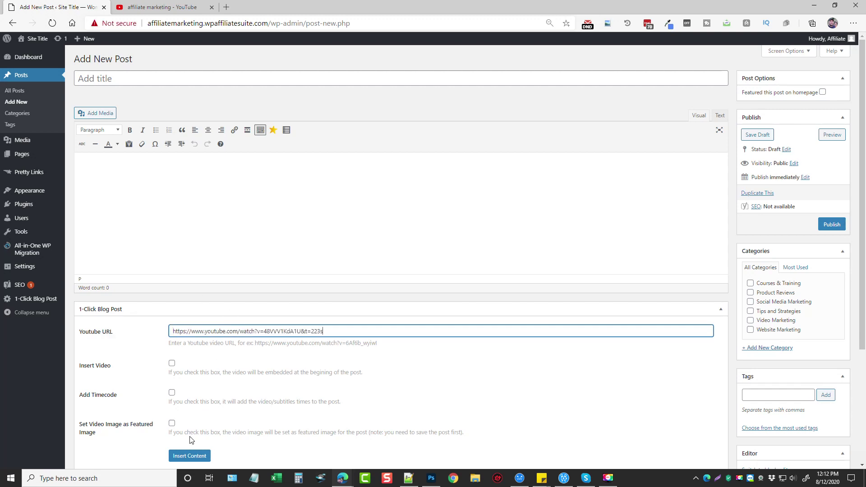
left_click(187, 456)
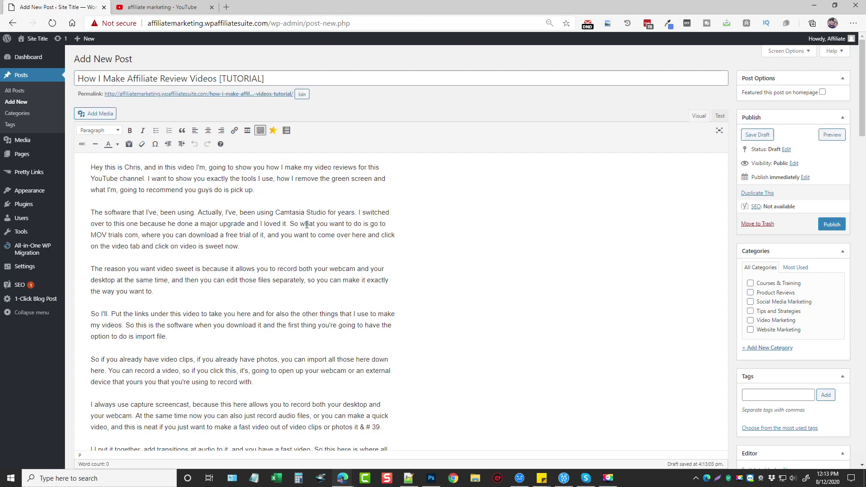
scroll(307, 224, "down", 15)
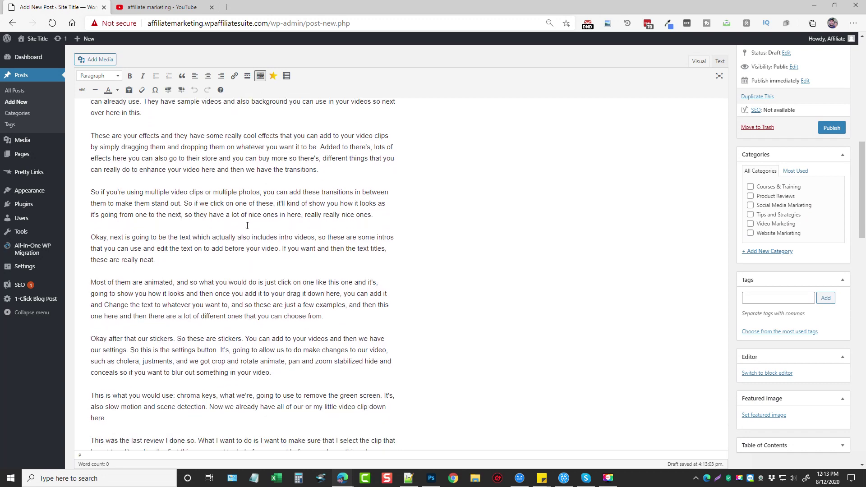
Scroll to the transcript's end and add a period after the final 'thanks'.
scroll(247, 225, "down", 7)
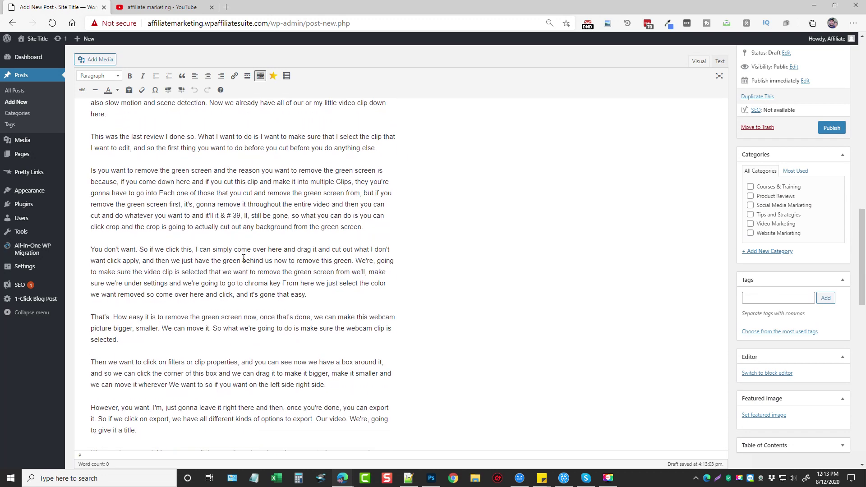
key("ctrl+Tab")
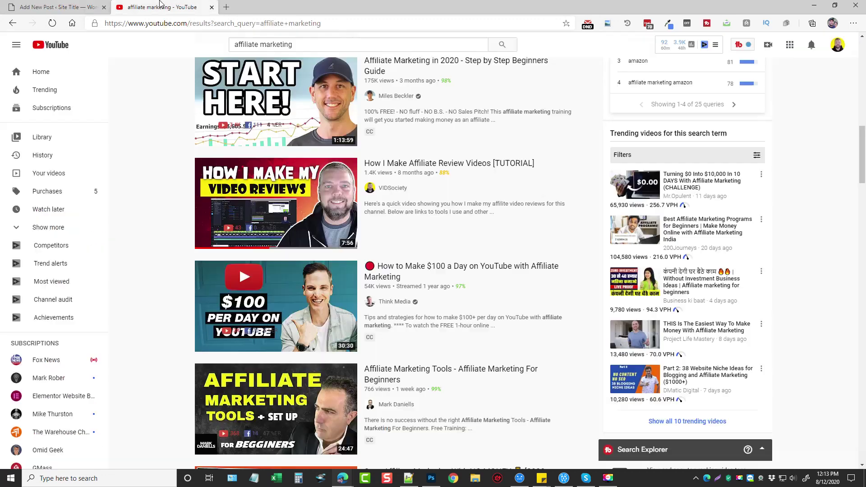
key("ctrl+Tab")
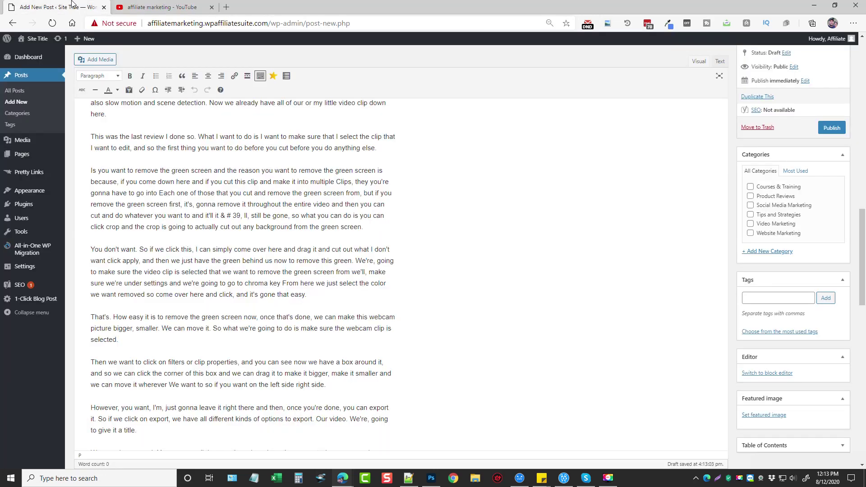
scroll(250, 255, "down", 7)
scroll(250, 255, "down", 3)
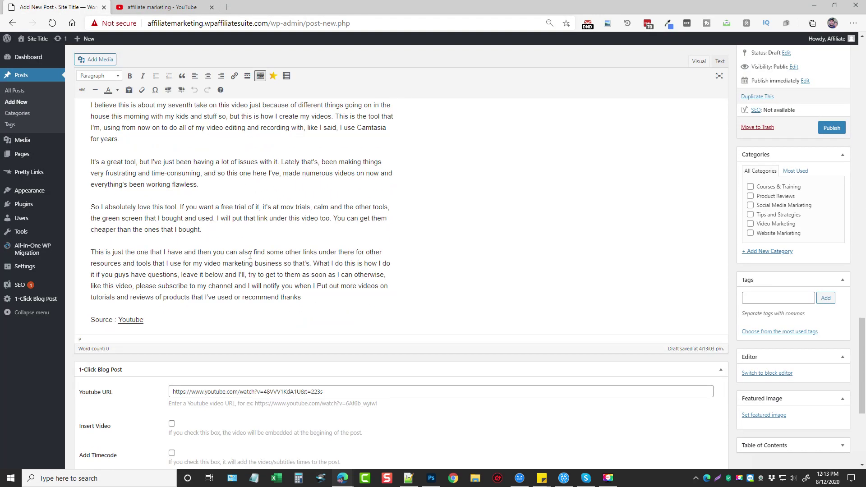
left_click(161, 288)
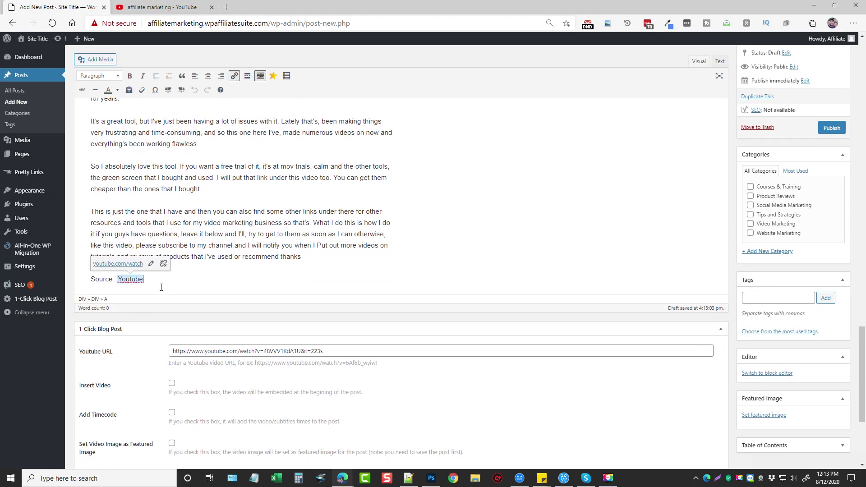
left_click(314, 256)
type(".")
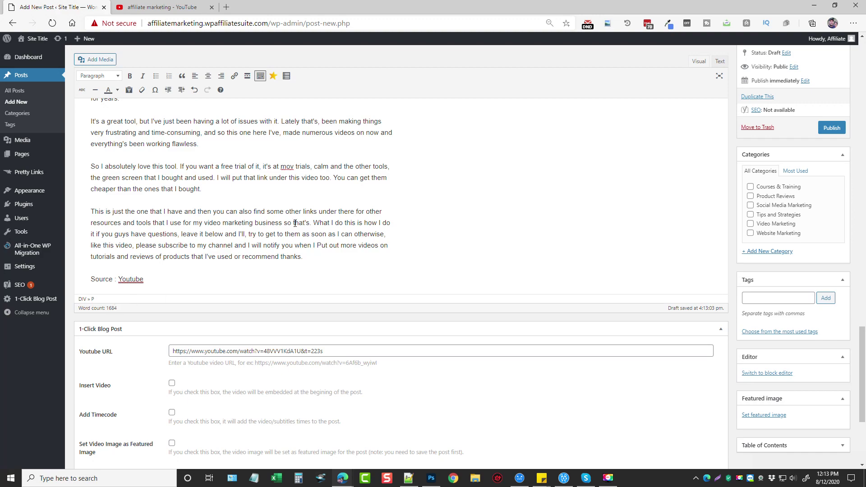
Review the transcript's opening paragraph, then scroll back down through the post body.
scroll(309, 246, "up", 10)
scroll(308, 247, "up", 5)
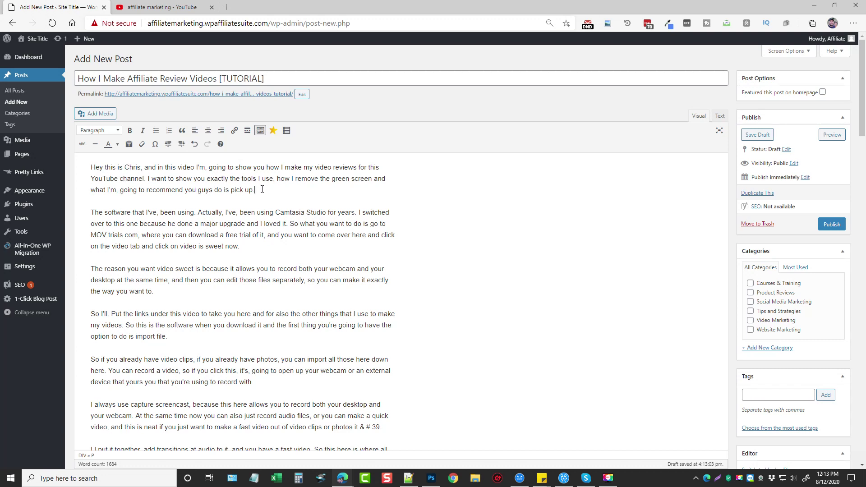
left_click_drag(262, 192, 91, 167)
left_click(120, 178)
scroll(206, 273, "down", 20)
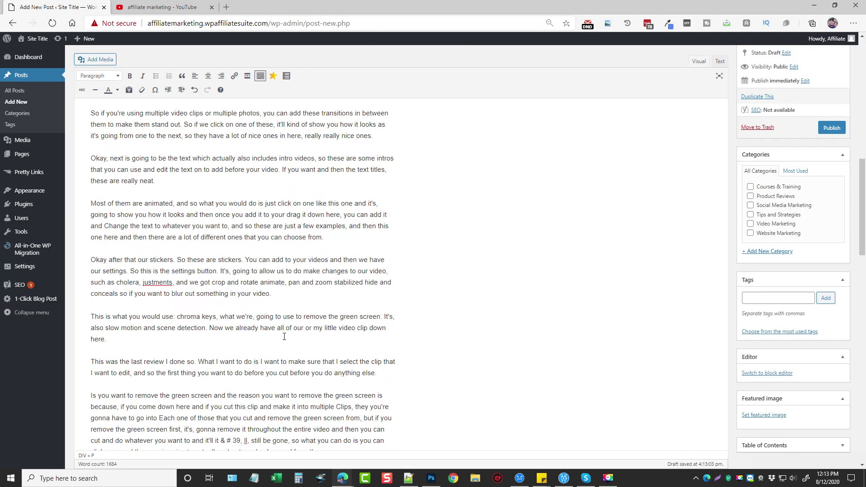
scroll(284, 338, "down", 3)
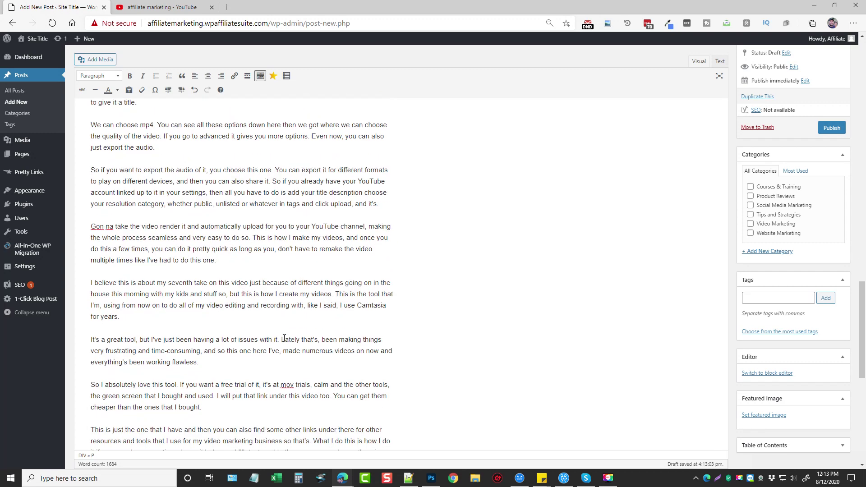
scroll(284, 338, "down", 6)
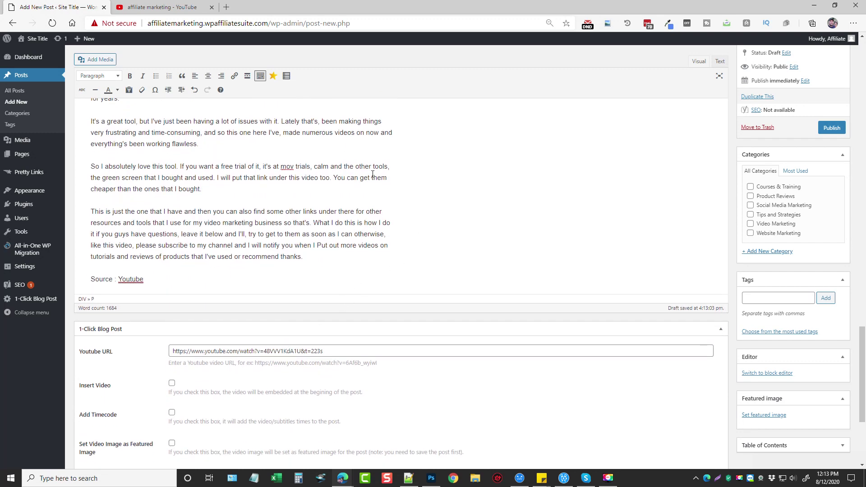
Open the review video's watch page and expand its description to read the links.
left_click(150, 7)
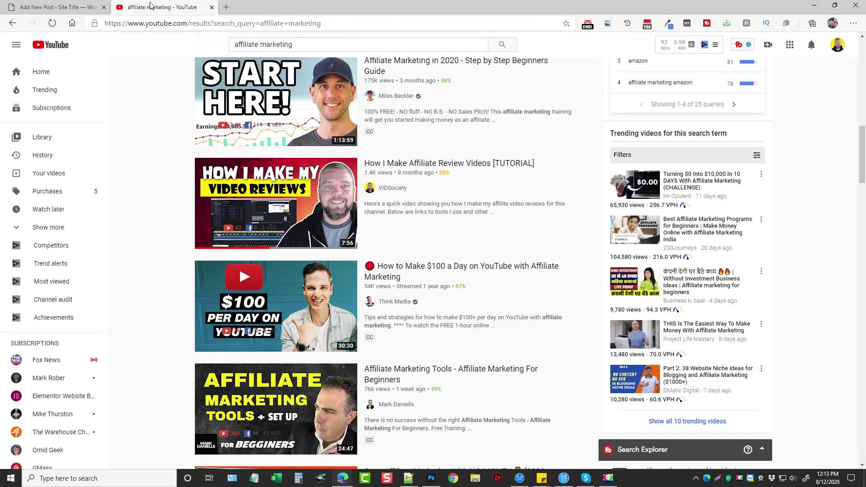
left_click(477, 170)
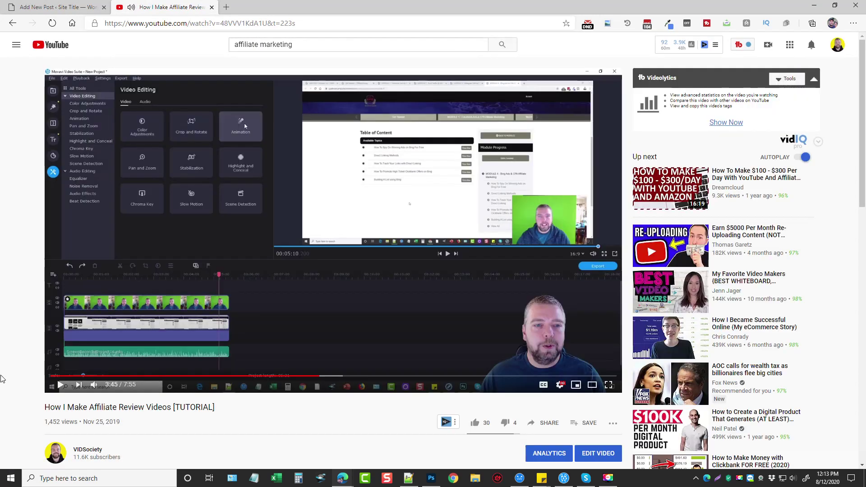
scroll(104, 216, "down", 7)
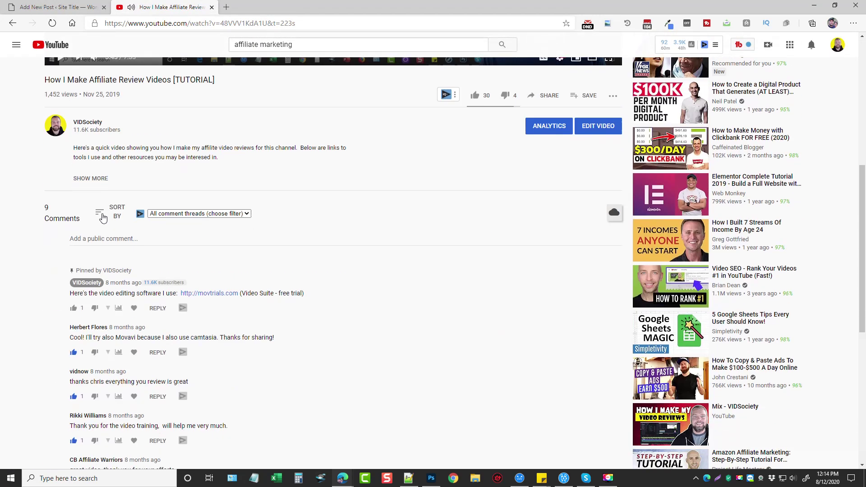
left_click(148, 177)
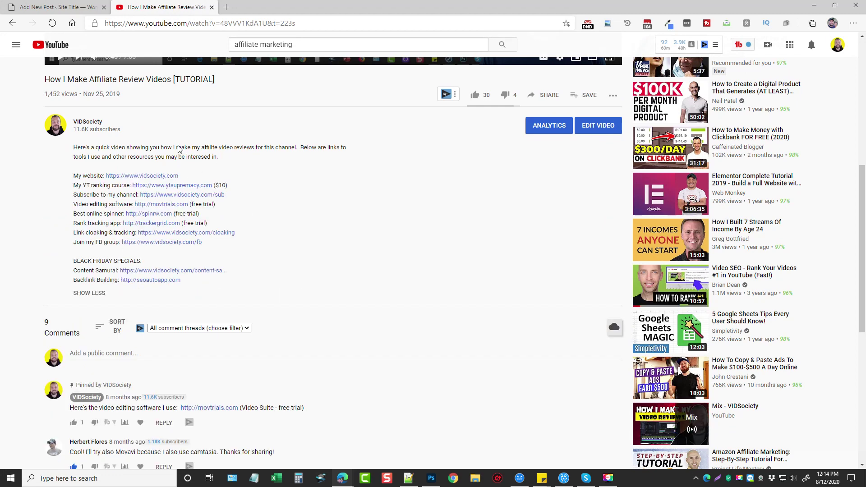
scroll(326, 240, "up", 2)
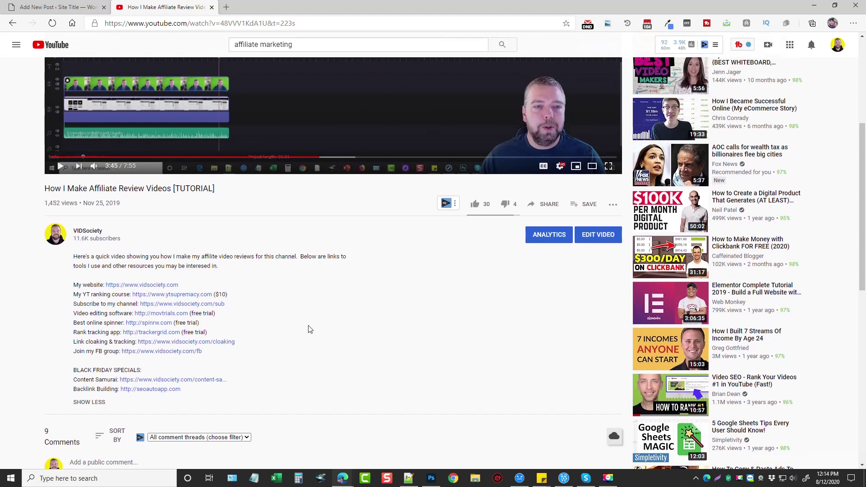
scroll(309, 329, "down", 2)
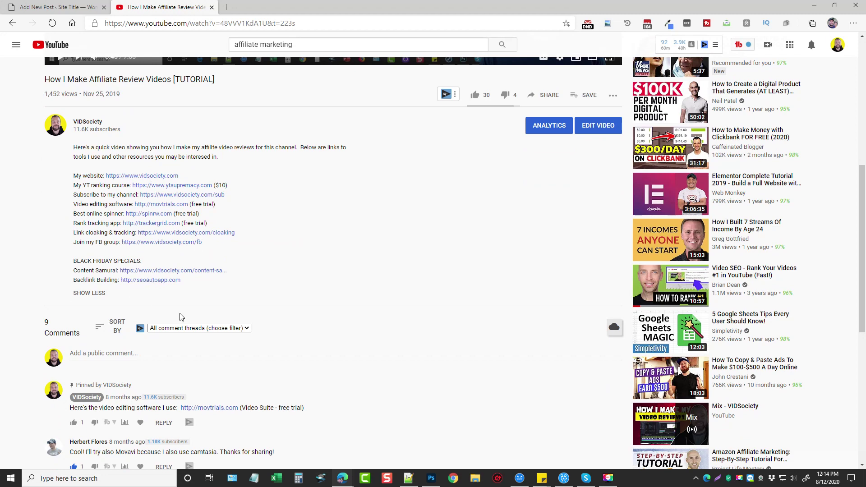
scroll(290, 322, "up", 6)
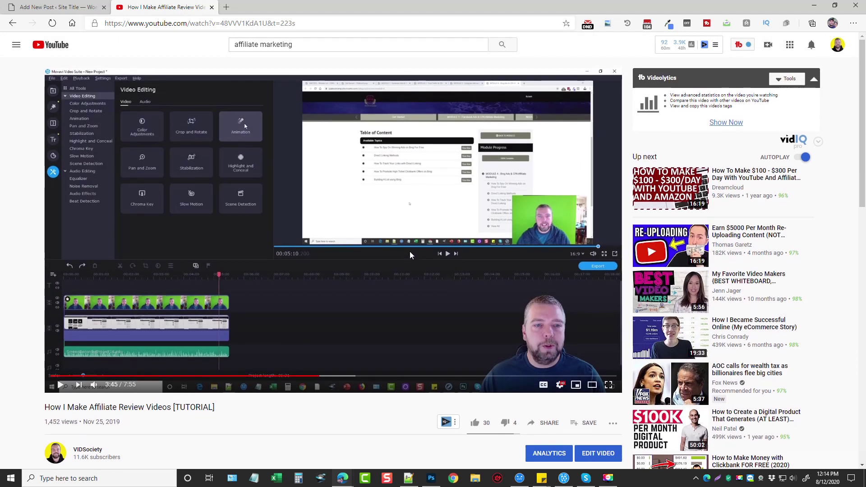
left_click(59, 6)
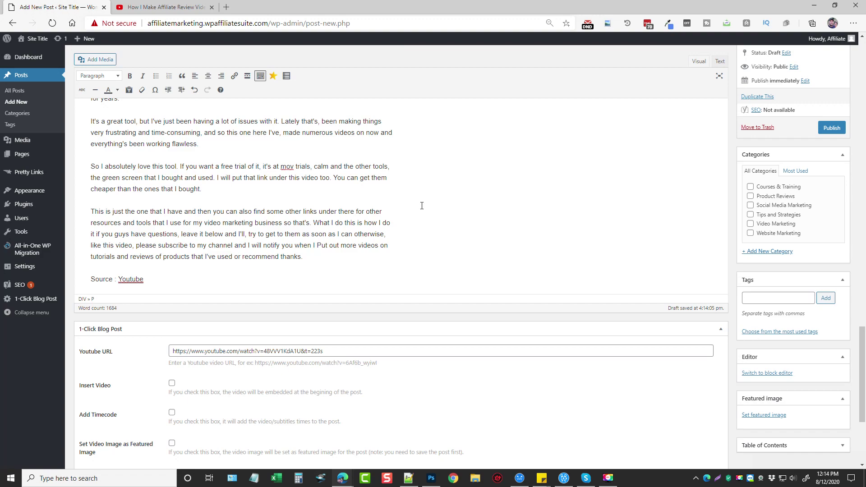
Copy the link of the 'Affiliate Marketing Tutorial For Beginners 2020' video from the search results.
scroll(361, 209, "up", 15)
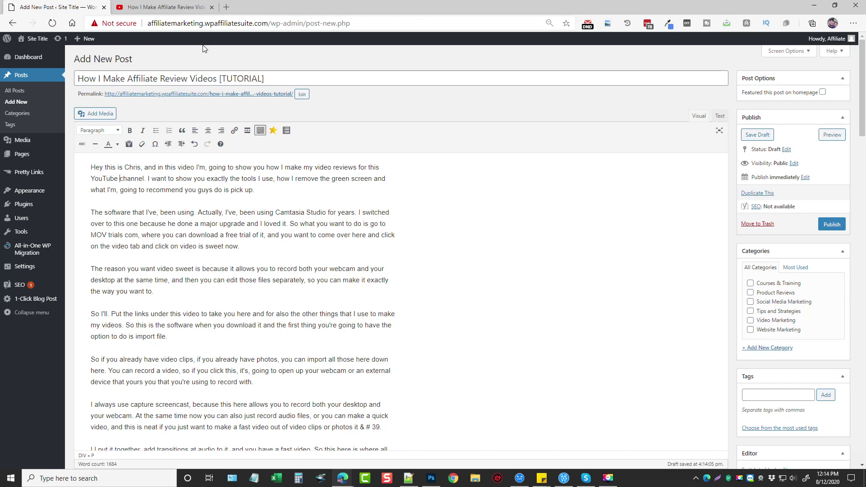
left_click(174, 11)
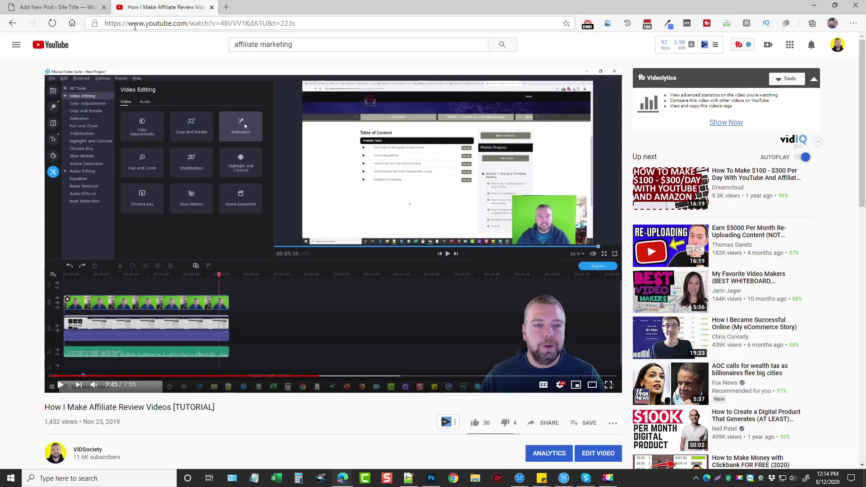
left_click(13, 23)
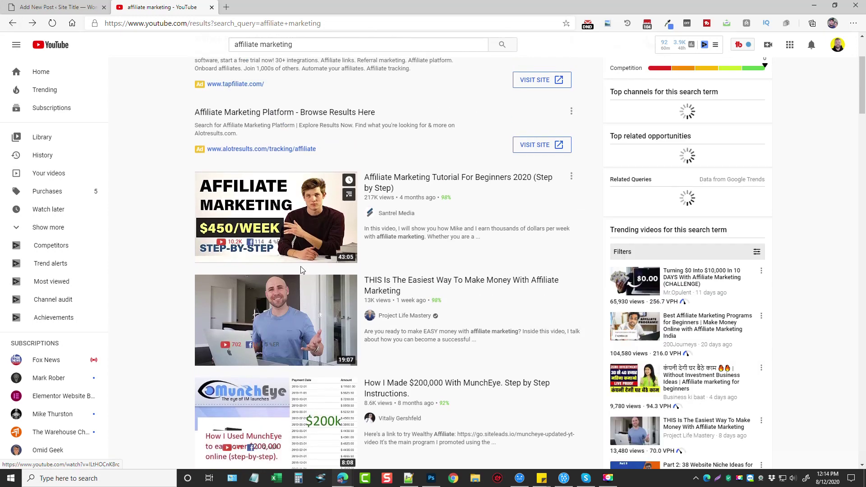
right_click(437, 180)
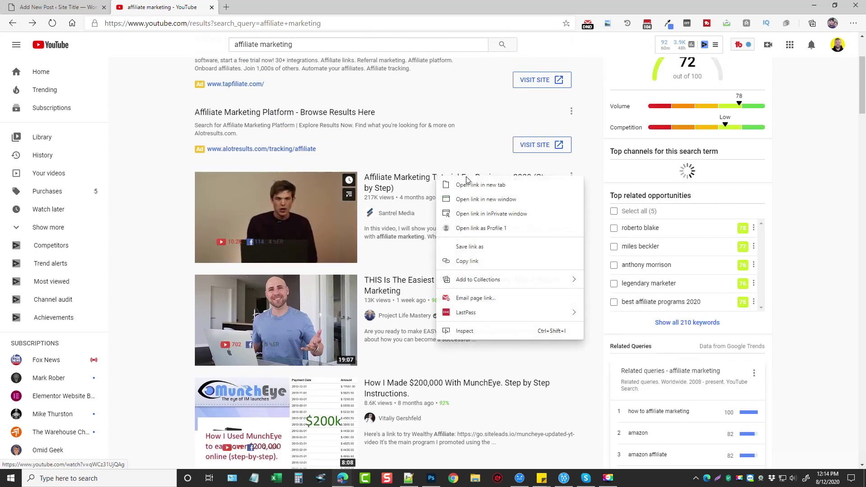
left_click(456, 259)
Clear the post body, replace the YouTube URL with the tutorial link, and insert its content.
left_click(63, 7)
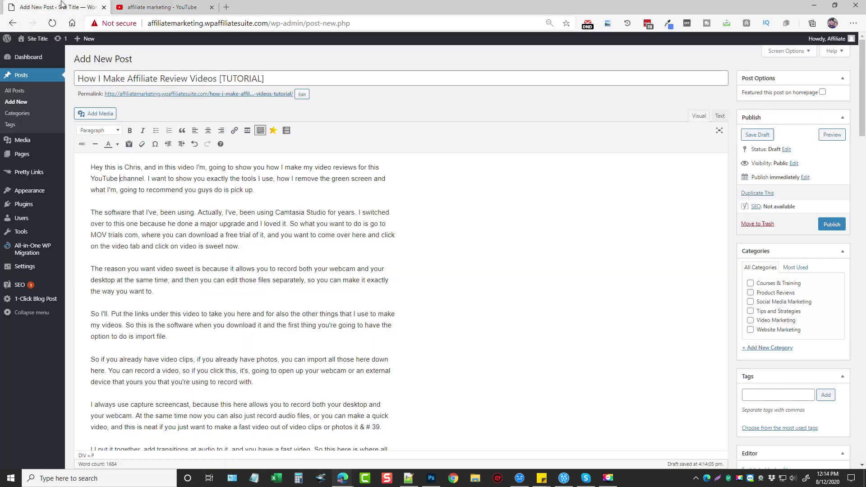
key("ctrl+a")
key("Delete")
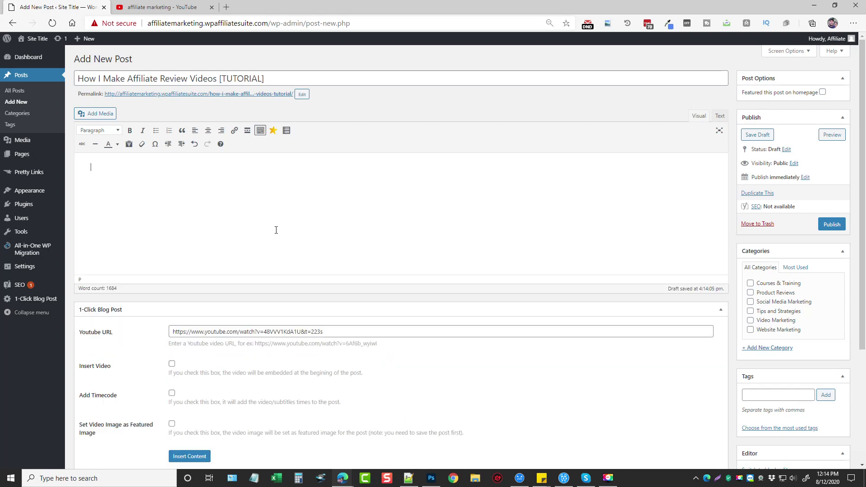
left_click_drag(324, 332, 152, 336)
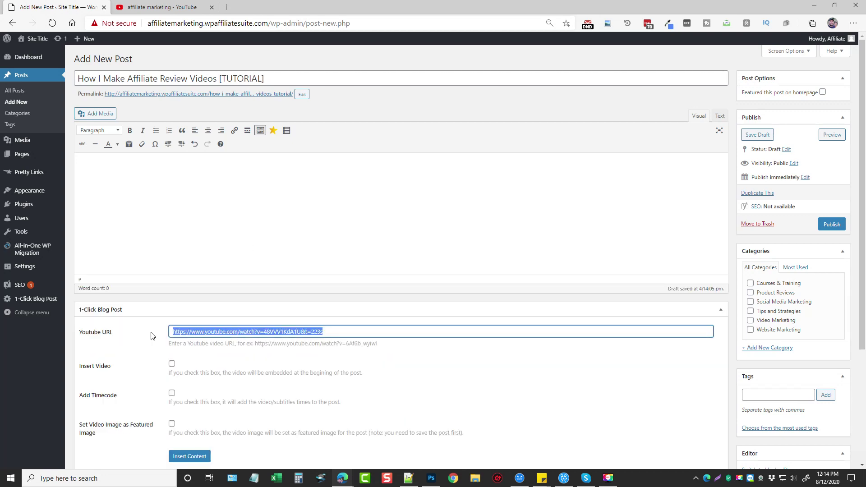
key("ctrl+v")
left_click(190, 456)
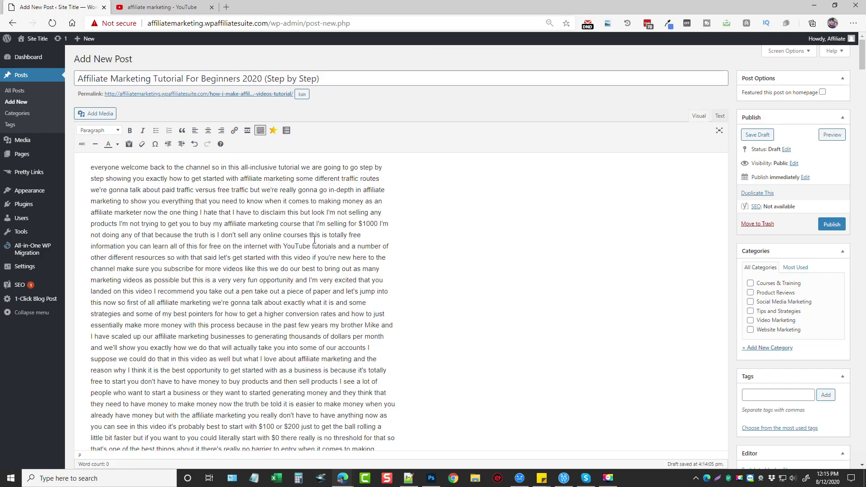
Scroll through the 9490-word tutorial transcript to the 'Source : Youtube' line and back up.
scroll(237, 242, "down", 20)
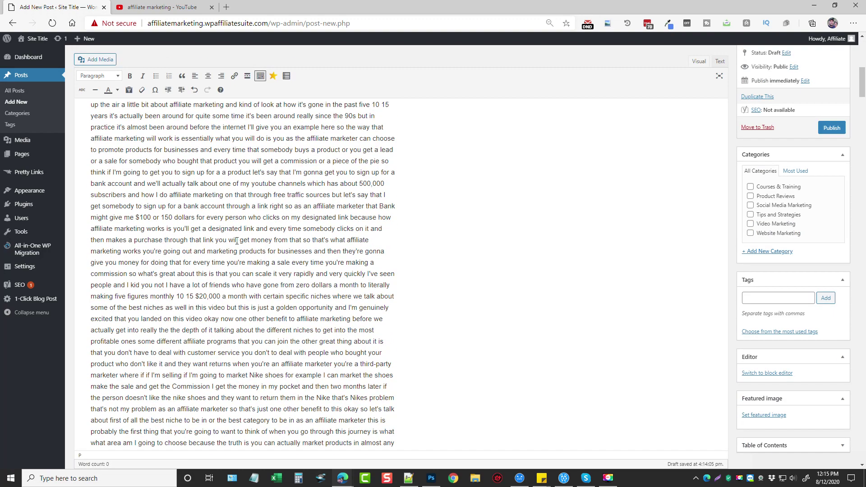
scroll(237, 242, "down", 20)
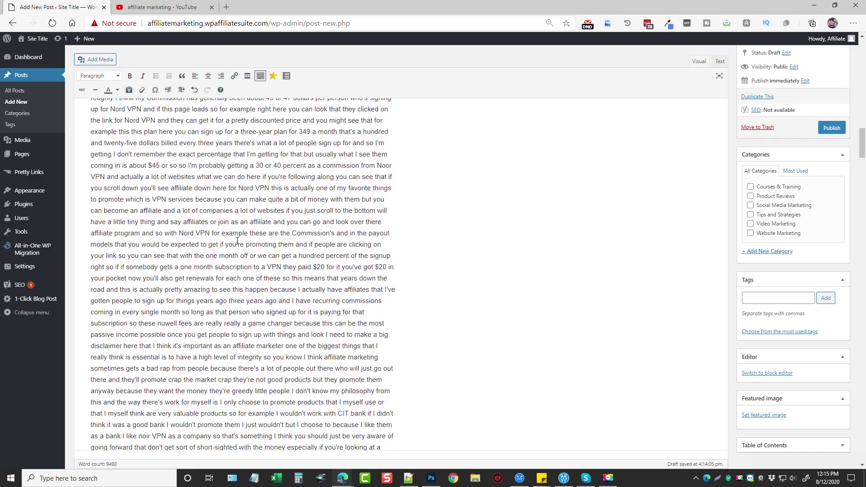
scroll(240, 238, "down", 1)
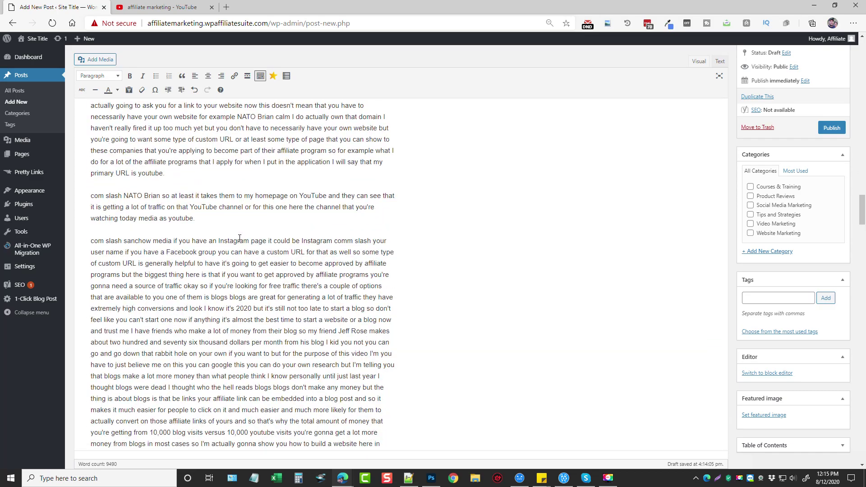
scroll(240, 238, "down", 15)
scroll(245, 235, "down", 15)
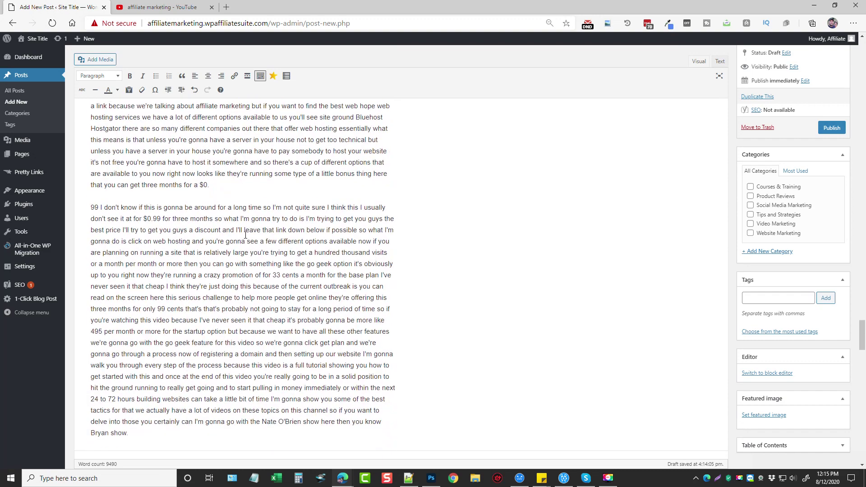
scroll(245, 235, "down", 1)
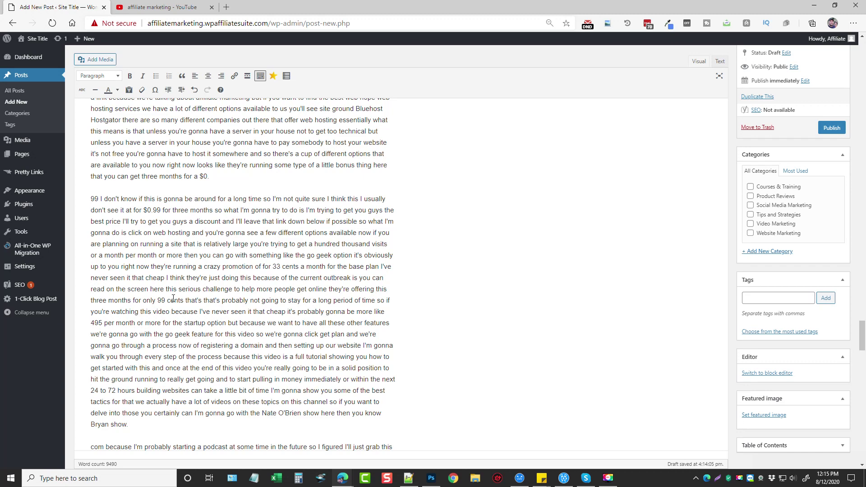
scroll(251, 231, "down", 3)
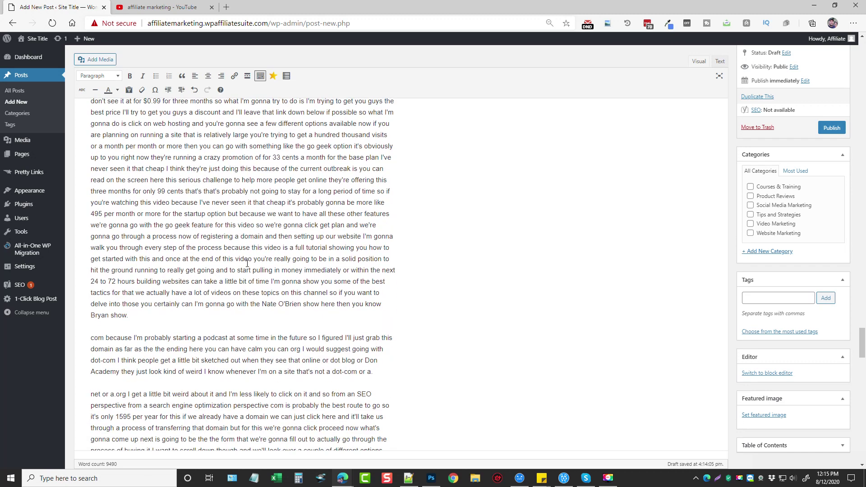
scroll(225, 252, "down", 3)
scroll(216, 263, "down", 20)
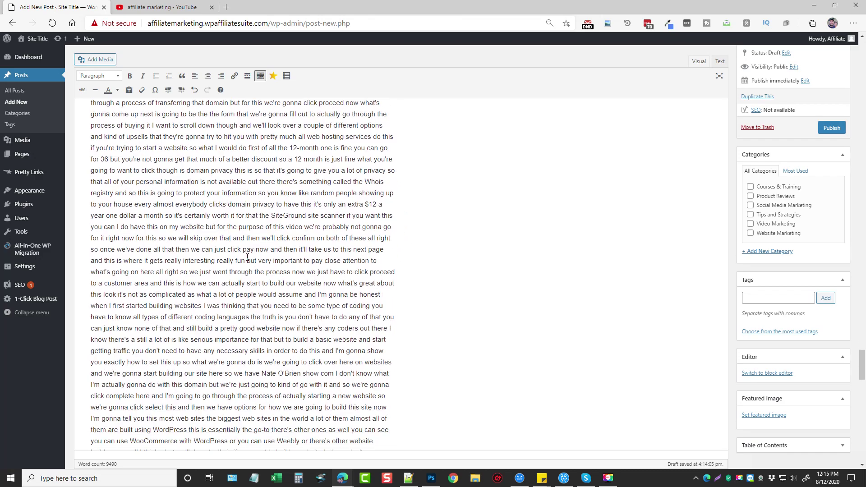
scroll(230, 280, "down", 5)
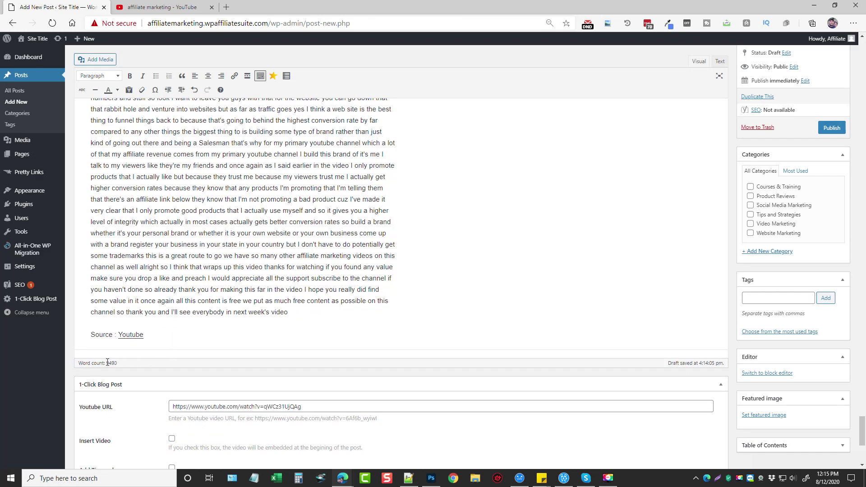
scroll(312, 260, "up", 20)
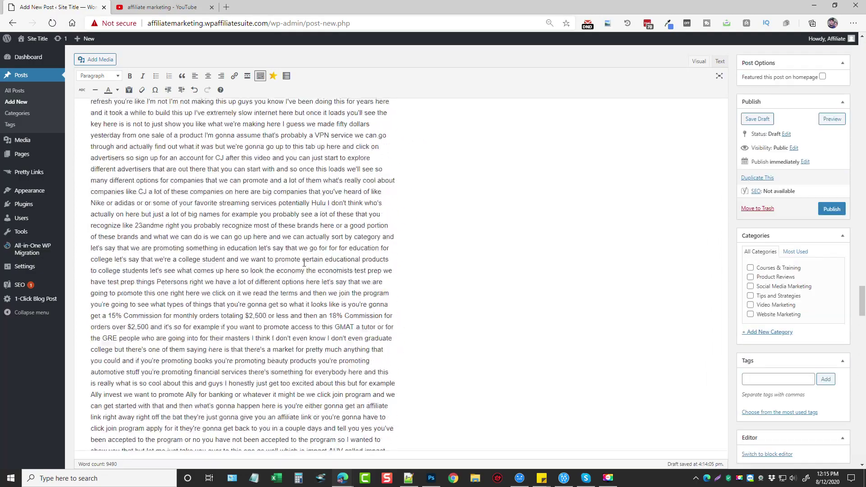
scroll(294, 269, "up", 10)
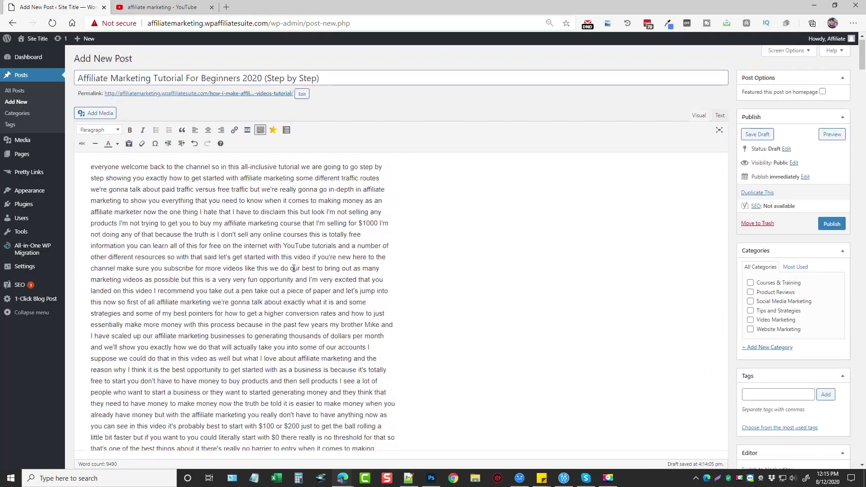
Empty the post body and replace the YouTube URL with the affiliate review video's link.
key("ctrl+a")
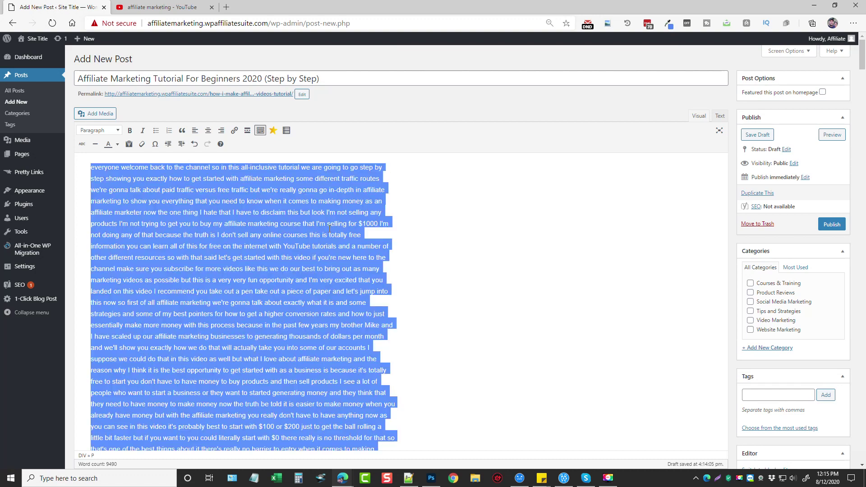
key("Delete")
left_click(160, 7)
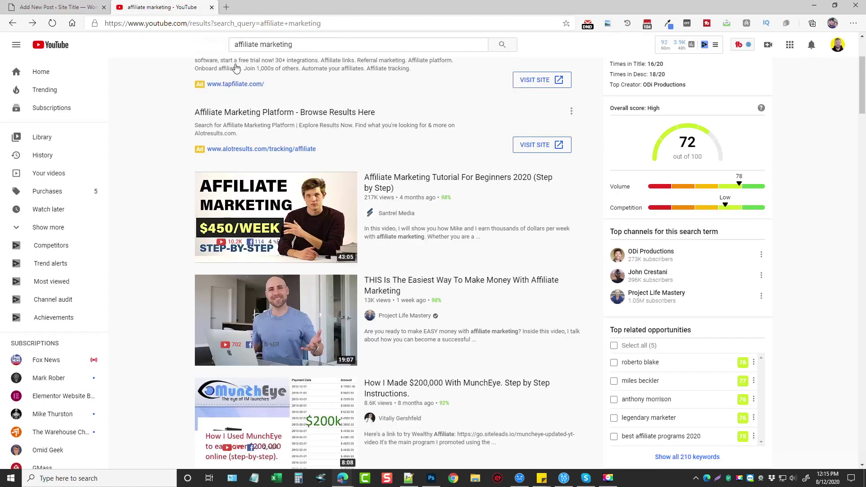
scroll(356, 224, "down", 10)
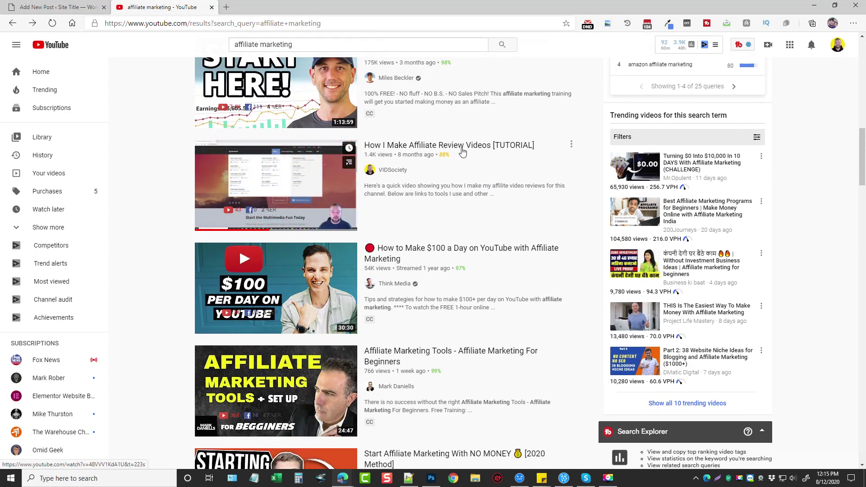
right_click(463, 148)
left_click(493, 233)
left_click(58, 6)
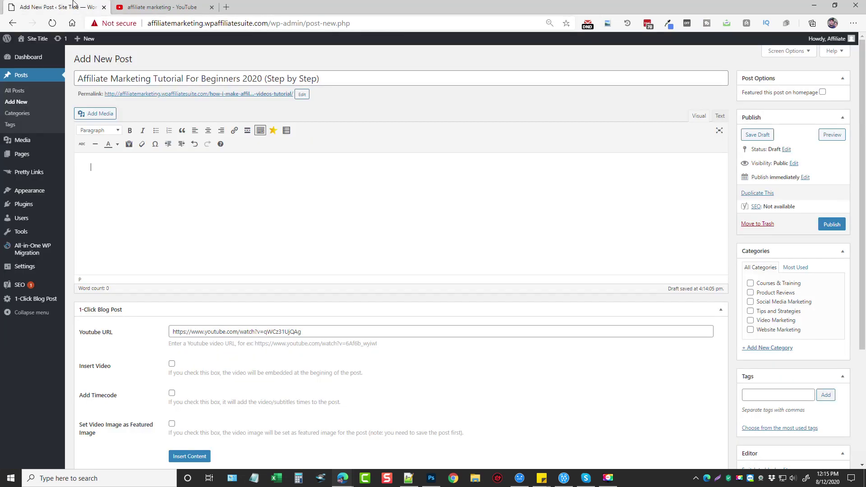
left_click_drag(301, 332, 125, 331)
key("ctrl+v")
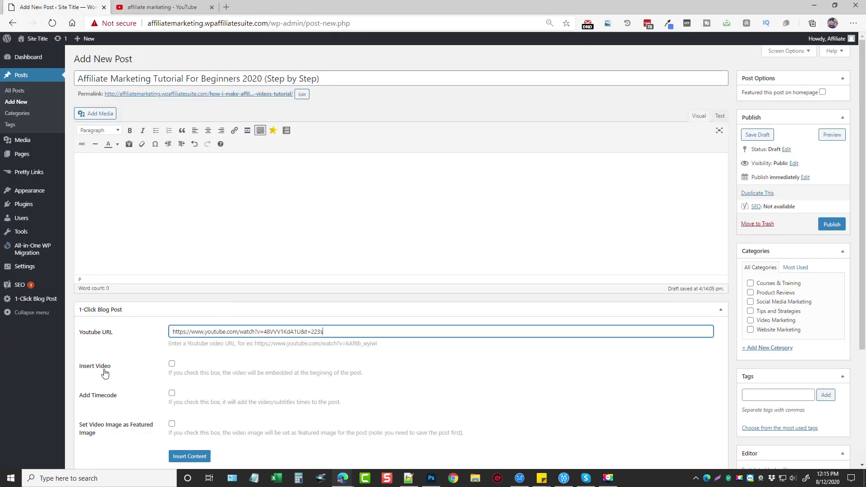
Tick Insert Video and Set Video Image as Featured Image in the 1-Click Blog Post box.
left_click(172, 363)
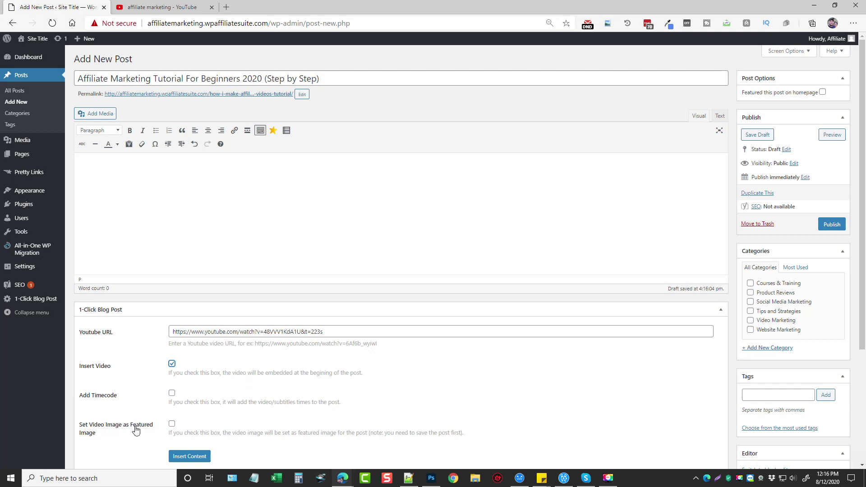
left_click(171, 424)
Insert the content, file the post under Video Marketing and Product Reviews, and view the live site.
left_click(199, 458)
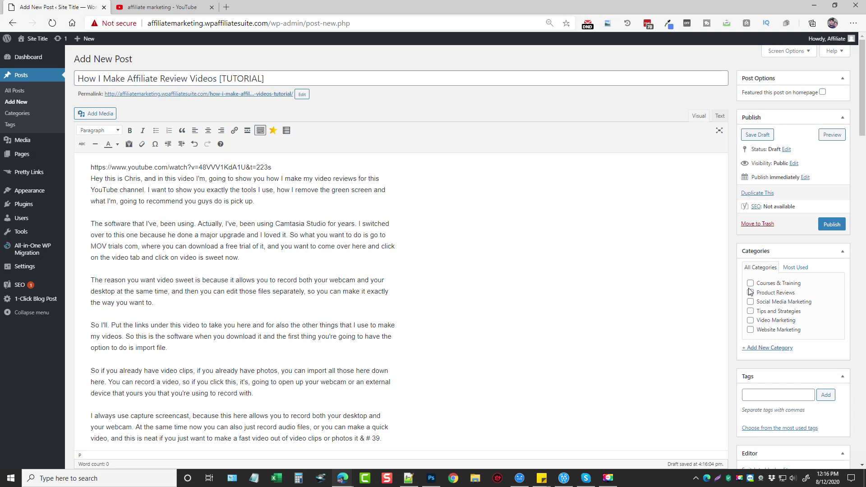
left_click(750, 320)
left_click(750, 293)
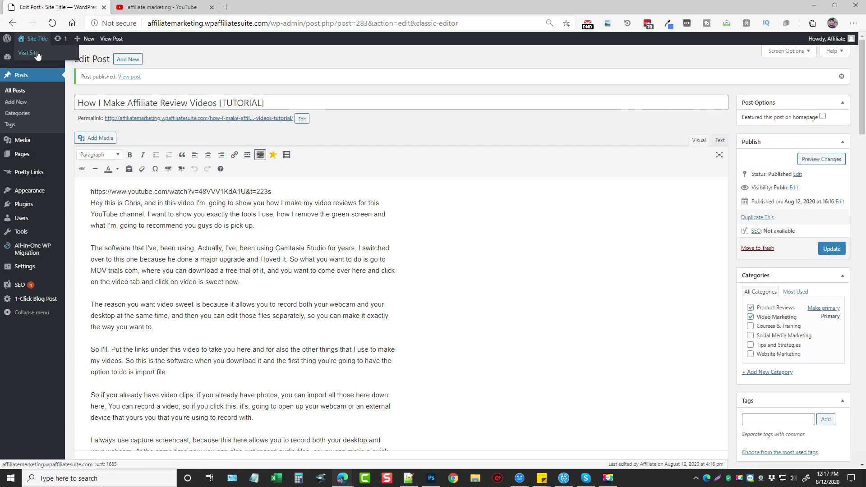
left_click(38, 54)
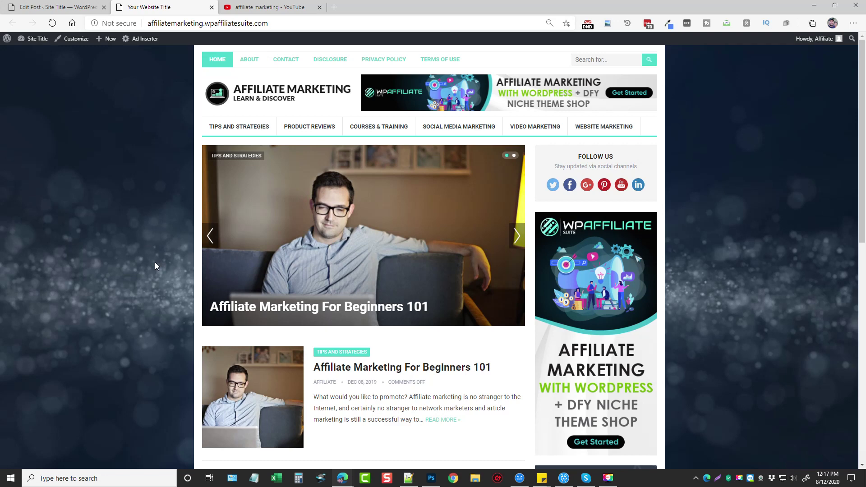
Open the published 'How I Make Affiliate Review Videos [TUTORIAL]' post from the site homepage.
scroll(156, 261, "down", 7)
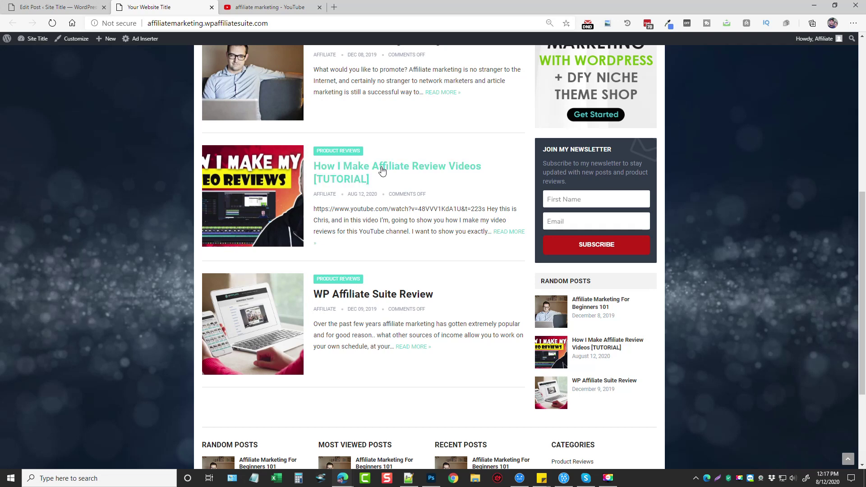
left_click(381, 170)
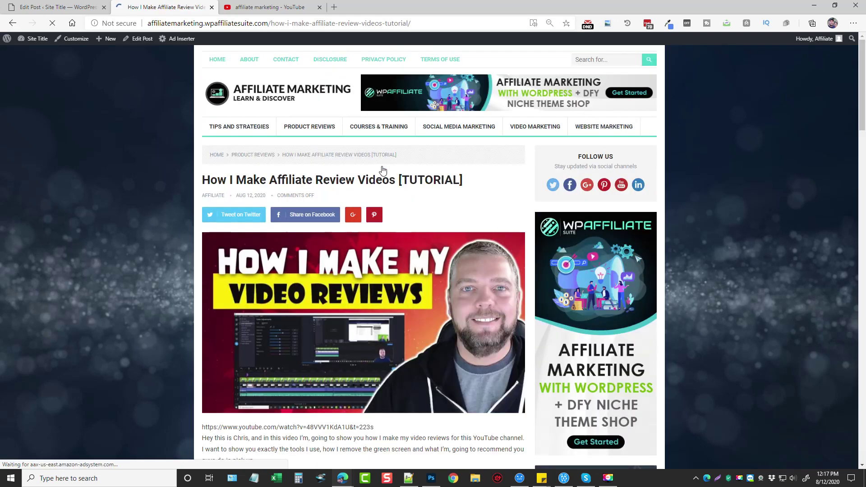
Read through the live post, then reopen it in the Edit Post screen.
scroll(171, 240, "down", 2)
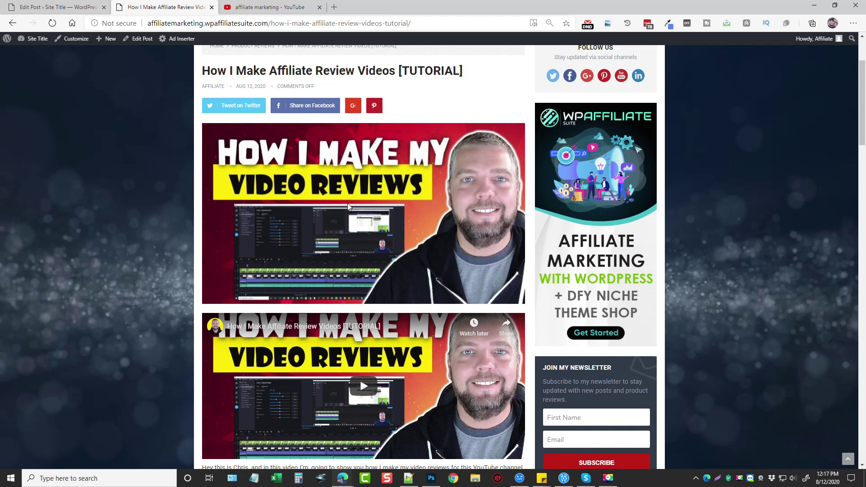
scroll(120, 254, "down", 5)
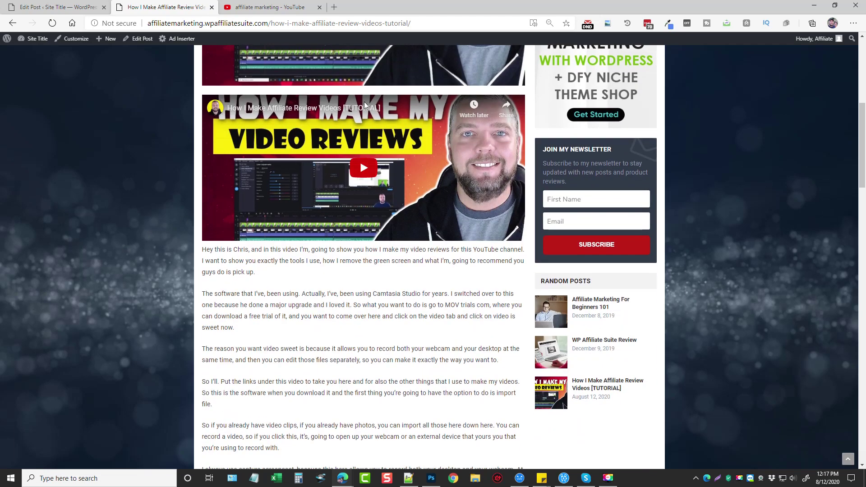
scroll(352, 201, "down", 10)
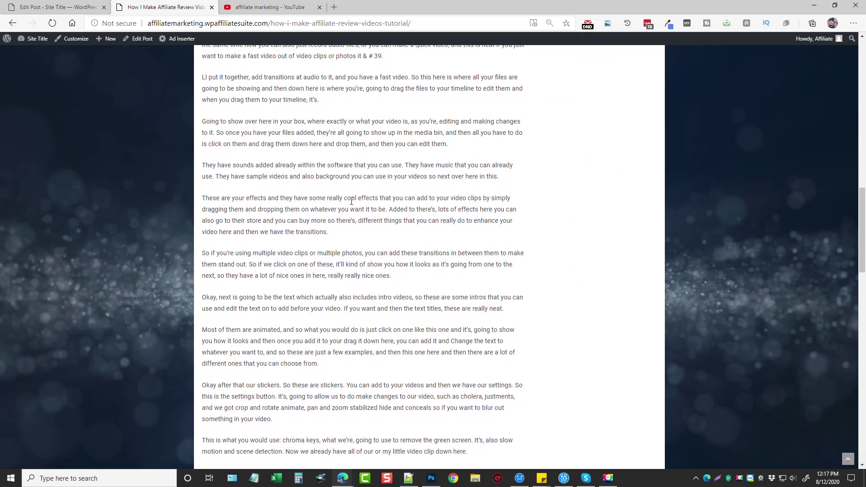
scroll(351, 201, "down", 20)
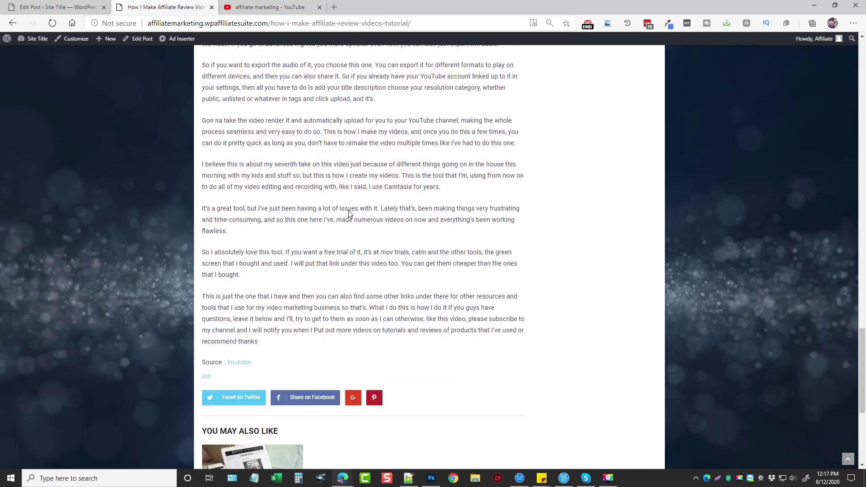
scroll(350, 212, "down", 5)
scroll(460, 229, "up", 20)
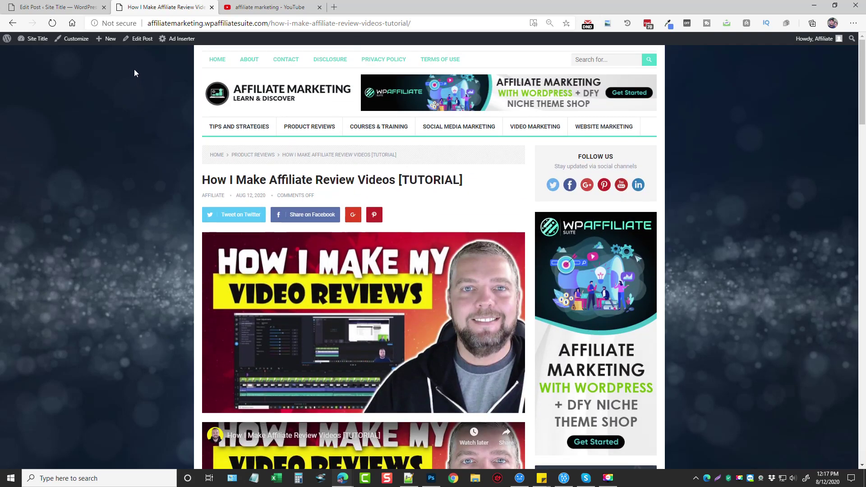
left_click(133, 39)
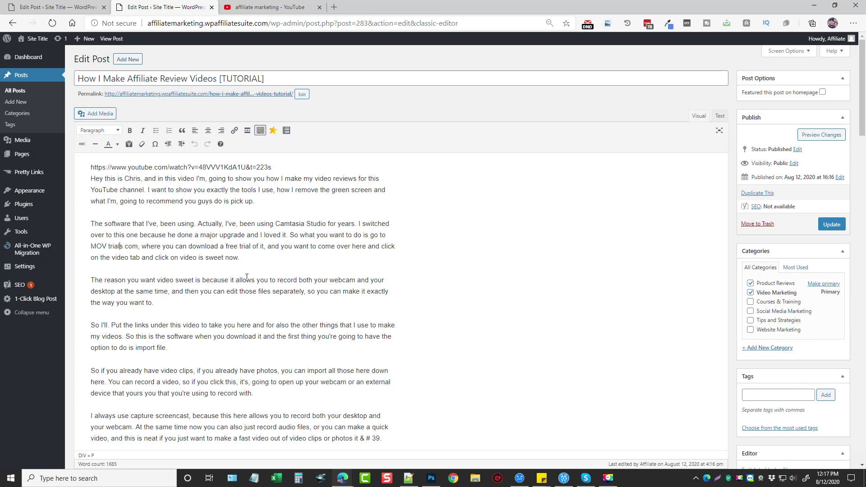
Add a new line reading 'The Software I'm Using' after 'pick up.'.
left_click(261, 198)
key("Return")
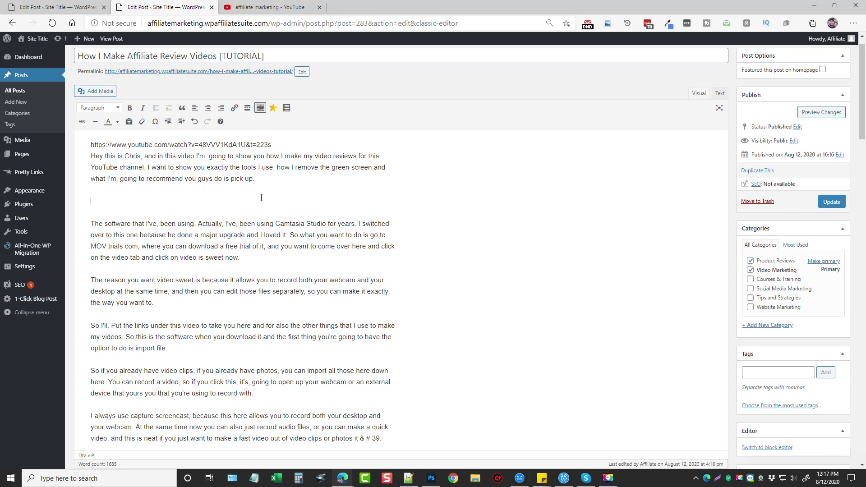
type("The Sfoftware I'm Usig")
key("BackSpace")
type("ng")
Format the 'The Software I'm Using' line as a Heading 2.
left_click_drag(173, 207, 91, 202)
left_click(101, 108)
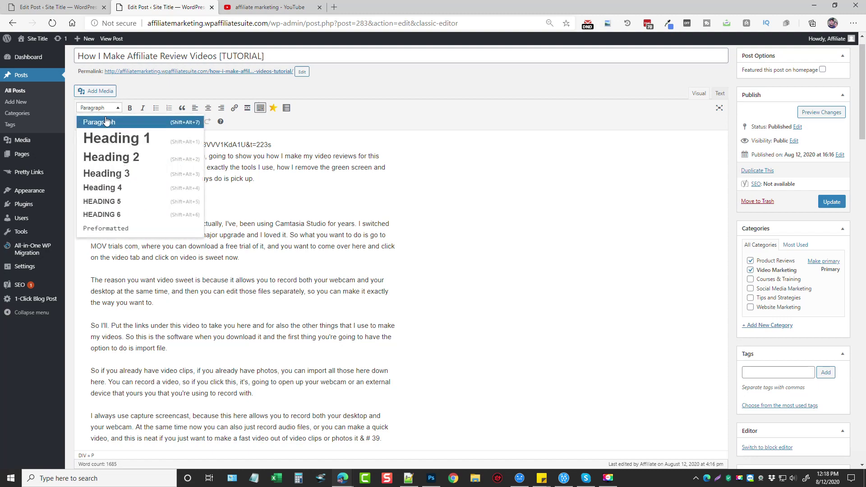
left_click(112, 157)
scroll(224, 214, "down", 5)
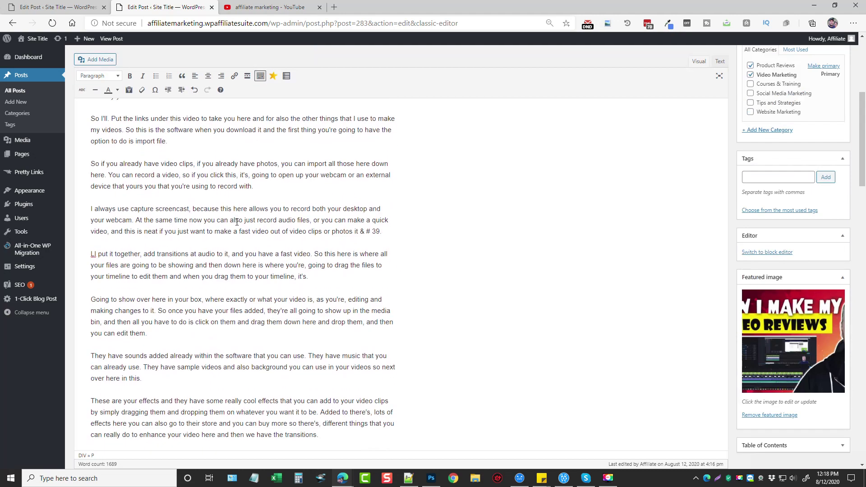
scroll(224, 213, "down", 7)
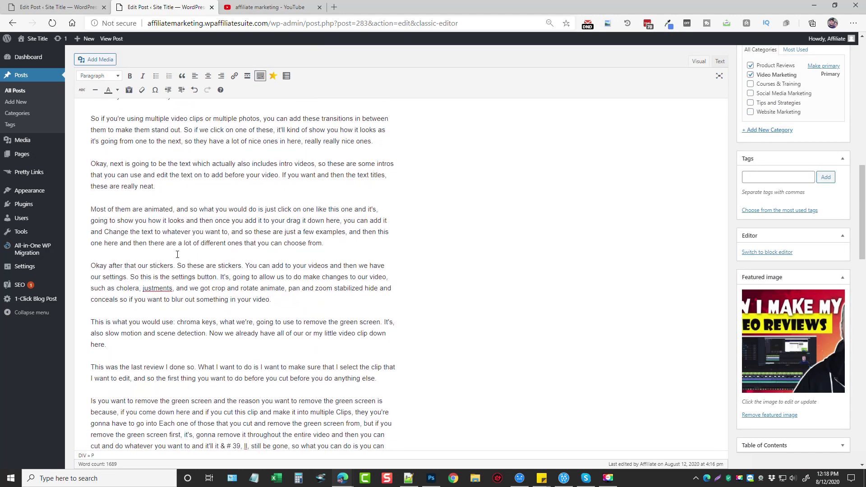
scroll(177, 254, "down", 6)
scroll(263, 302, "up", 8)
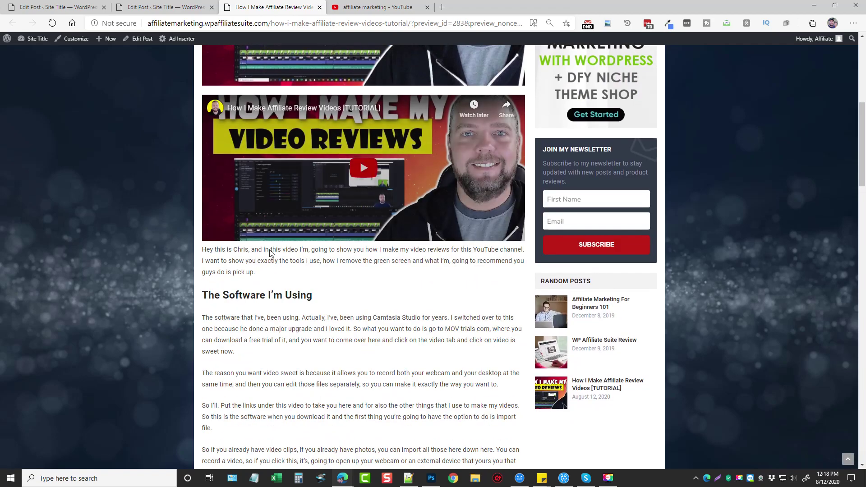
Scroll the post preview to check the new 'The Software I'm Using' H2 heading.
scroll(271, 253, "down", 5)
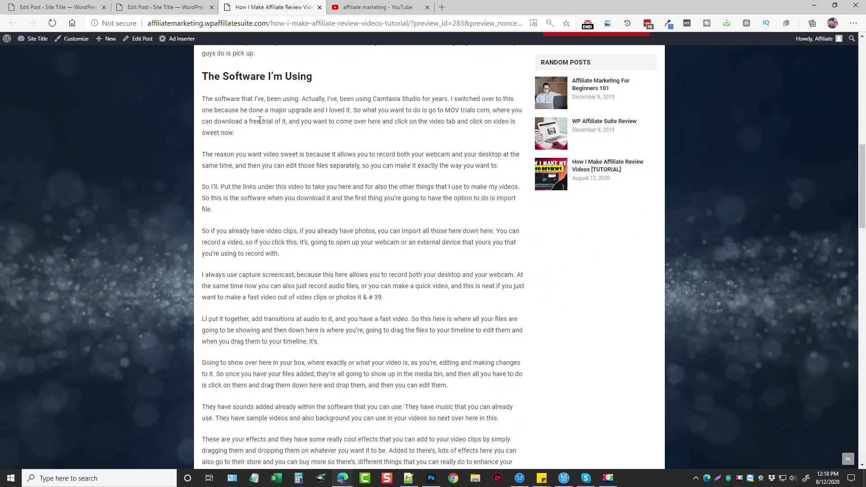
scroll(260, 119, "down", 20)
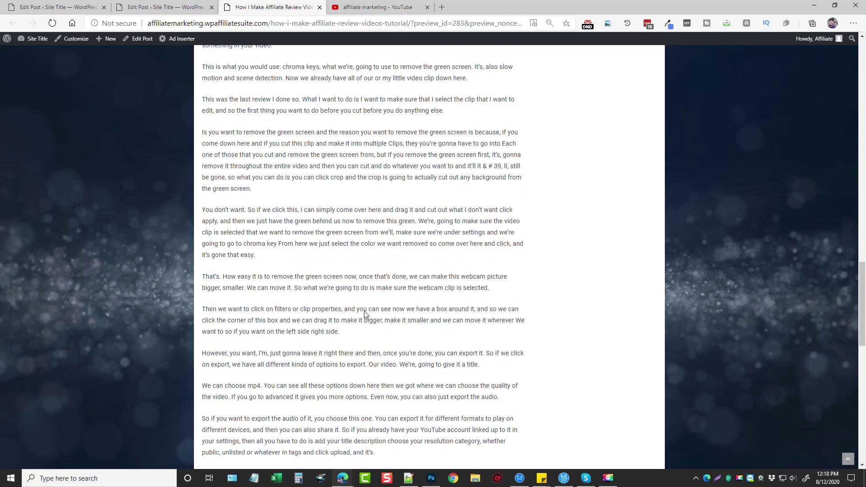
scroll(365, 315, "up", 20)
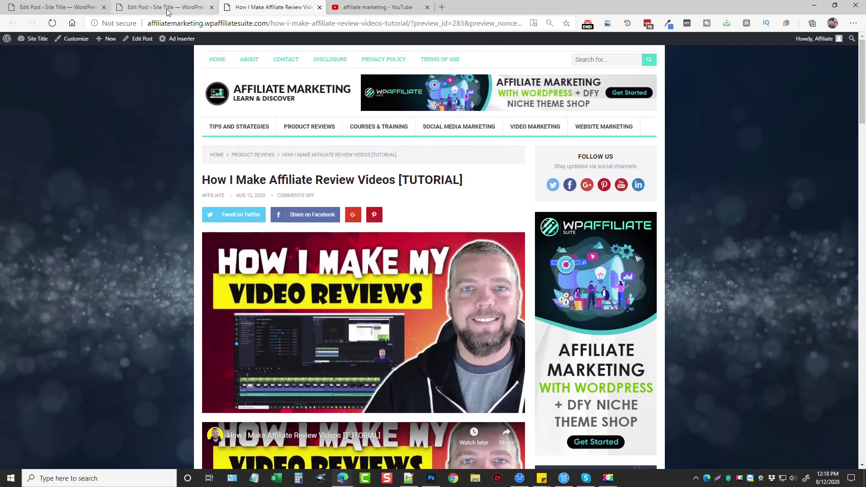